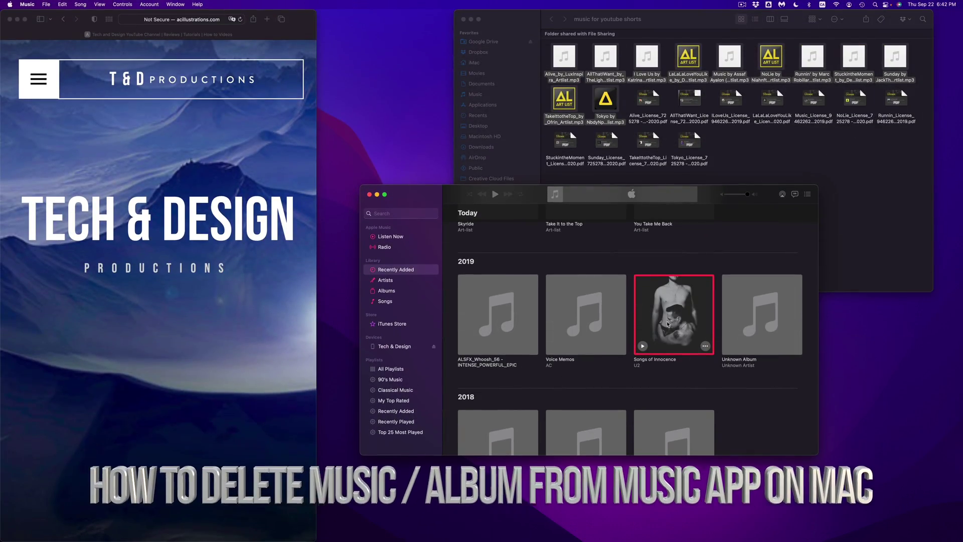
Delete the Songs of Innocence album from the library and confirm Delete Songs.
key("Delete")
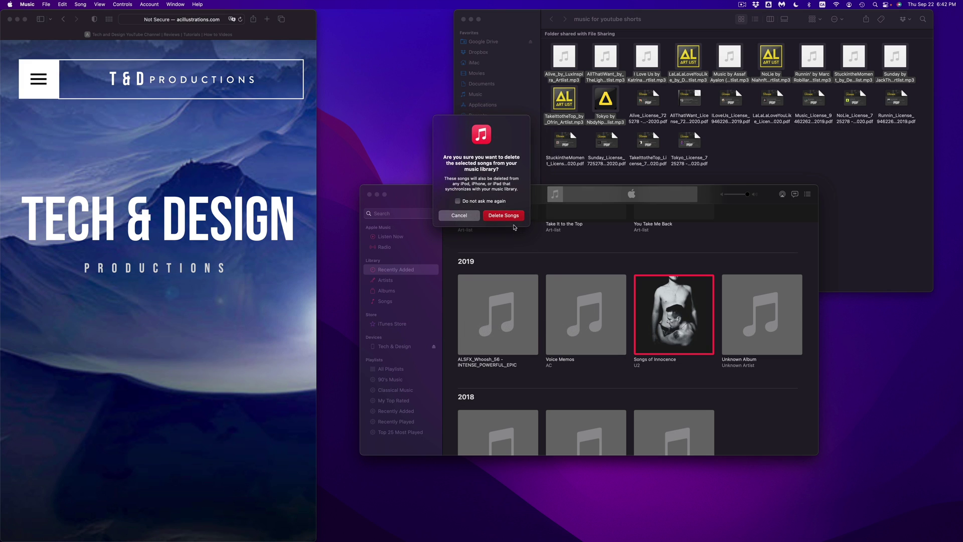
left_click(505, 216)
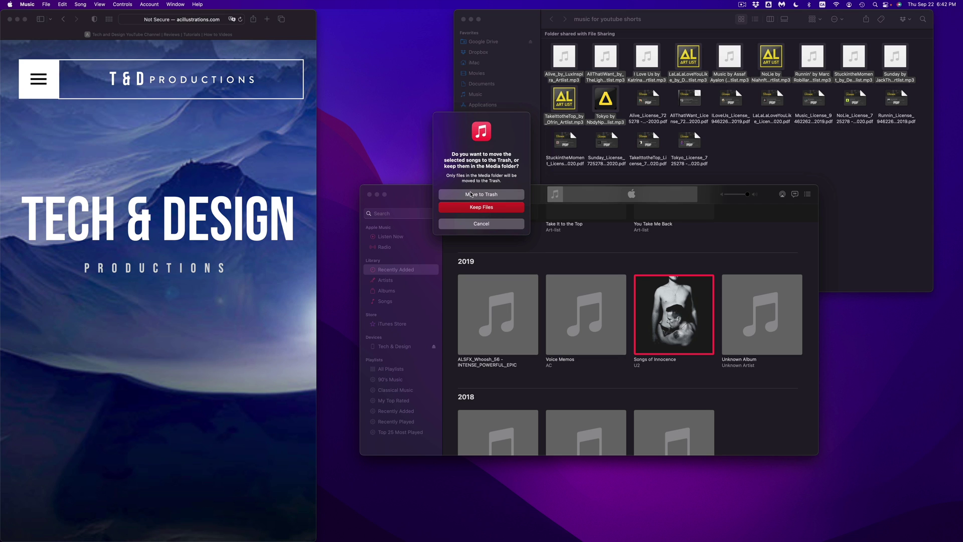
Trash Songs of Innocence's files, then select all the 2019, 2018 and 2015 albums.
left_click(471, 195)
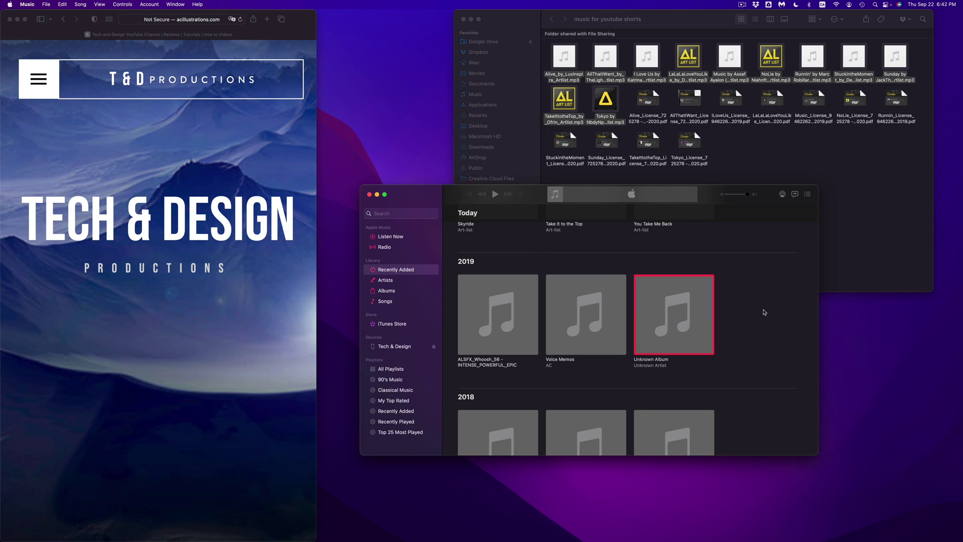
scroll(764, 312, "down", 2)
left_click_drag(743, 263, 504, 403)
left_click(688, 375, "super")
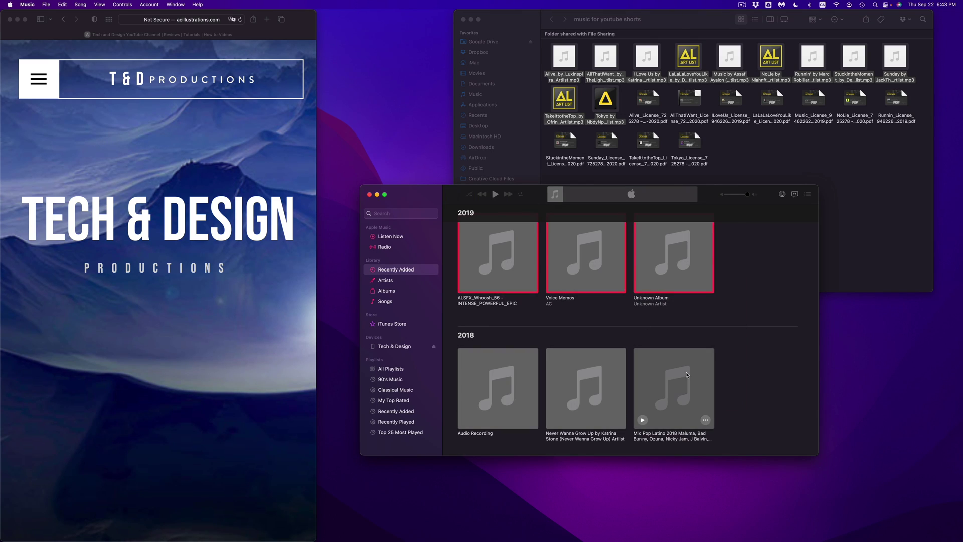
left_click(586, 374, "super")
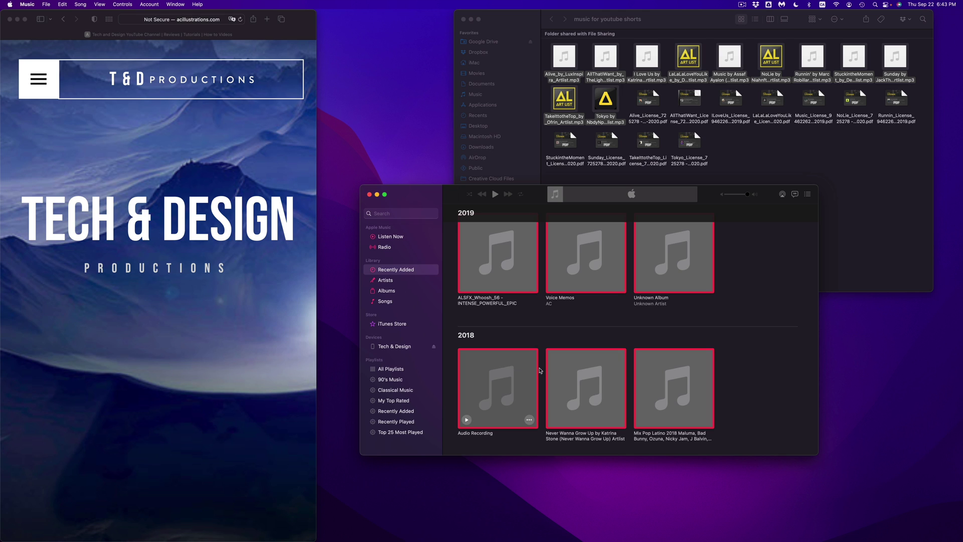
left_click(504, 371, "super")
scroll(676, 381, "down", 5)
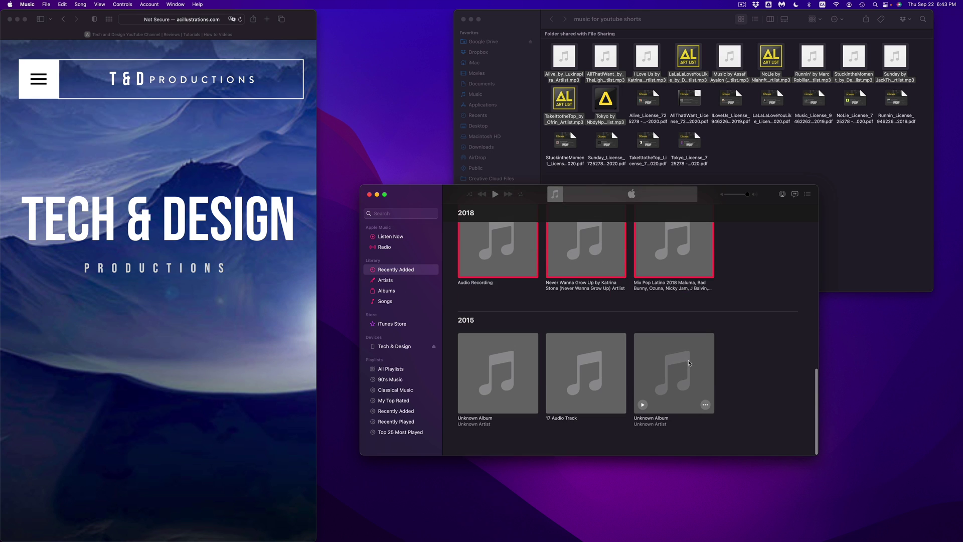
left_click(676, 379, "shift")
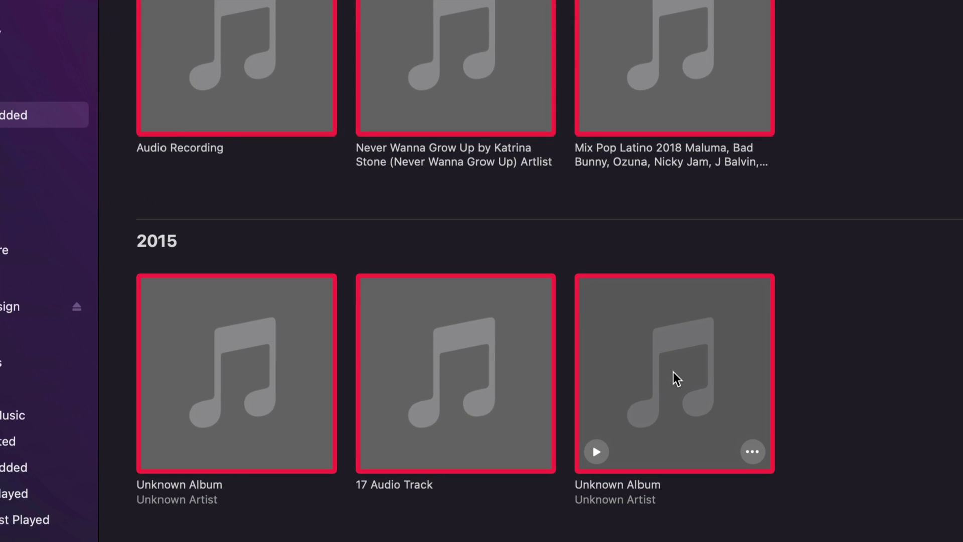
Delete the selected albums from the library and move their files to the Trash.
key("Delete")
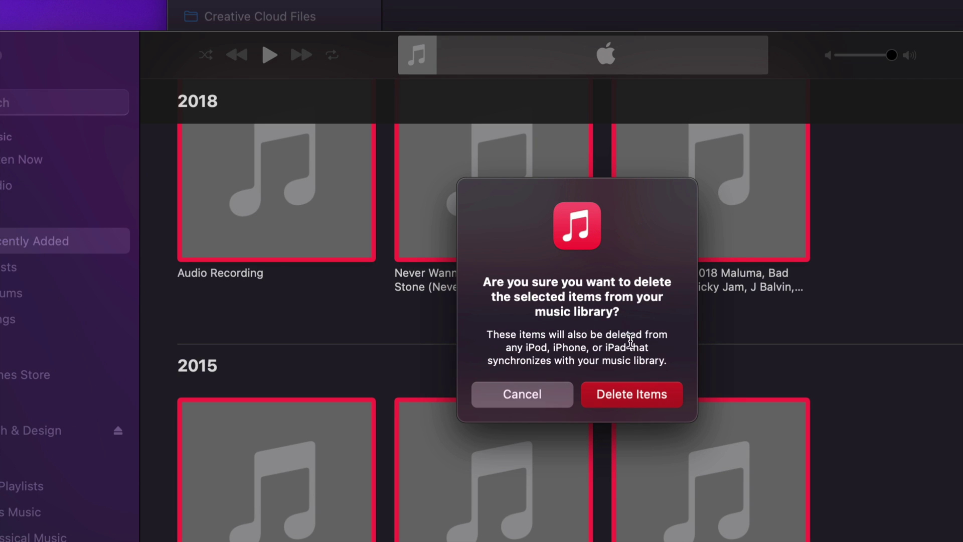
left_click(632, 394)
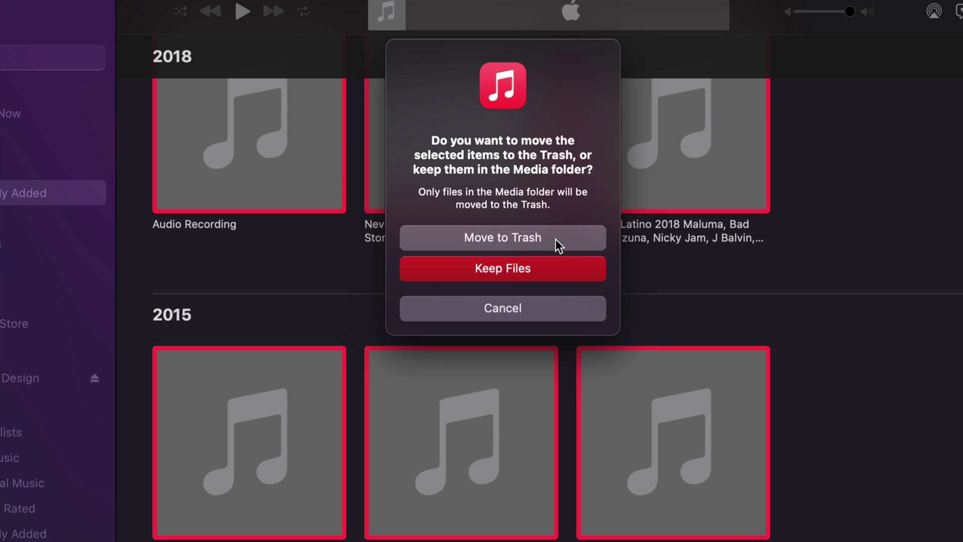
left_click(504, 238)
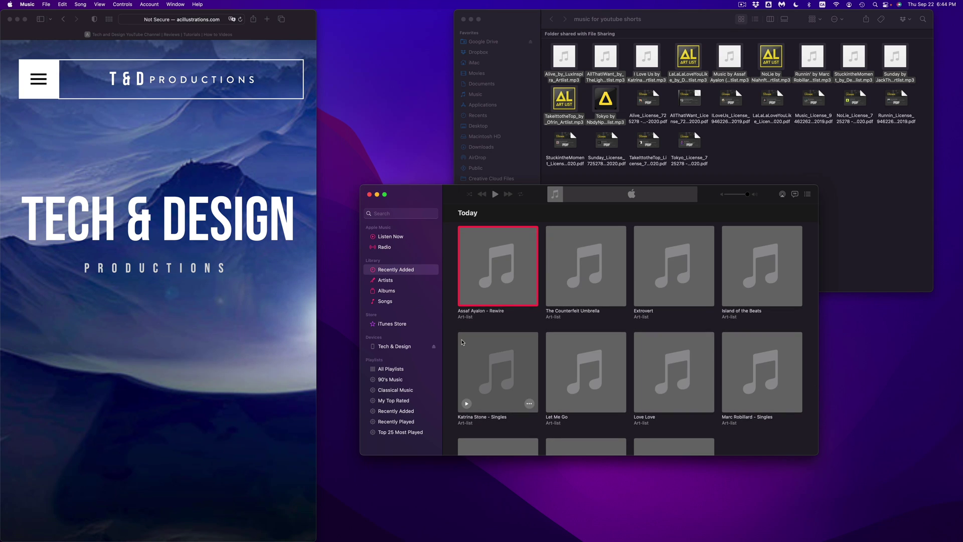
Open the Tech & Design iPhone under Devices and bring up its Sync Settings.
left_click(394, 346)
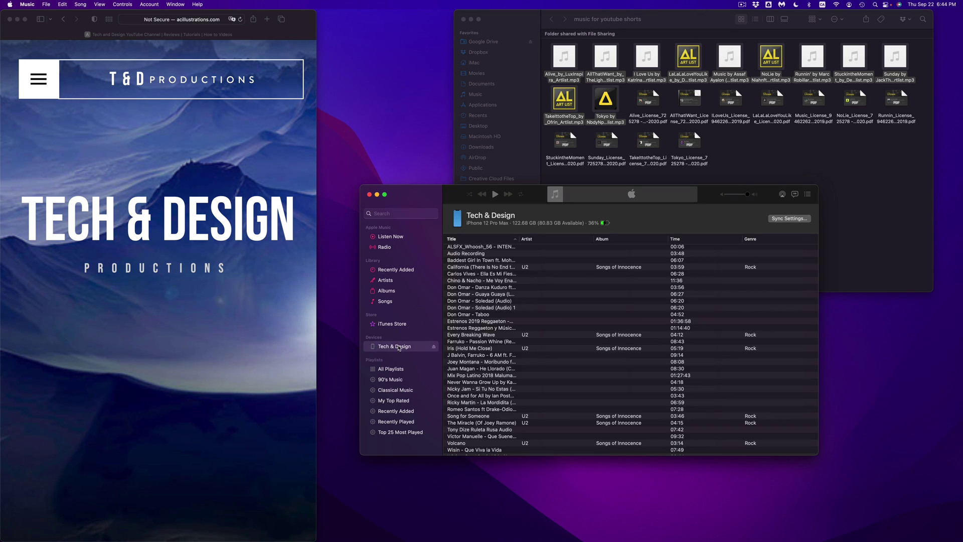
left_click(747, 230)
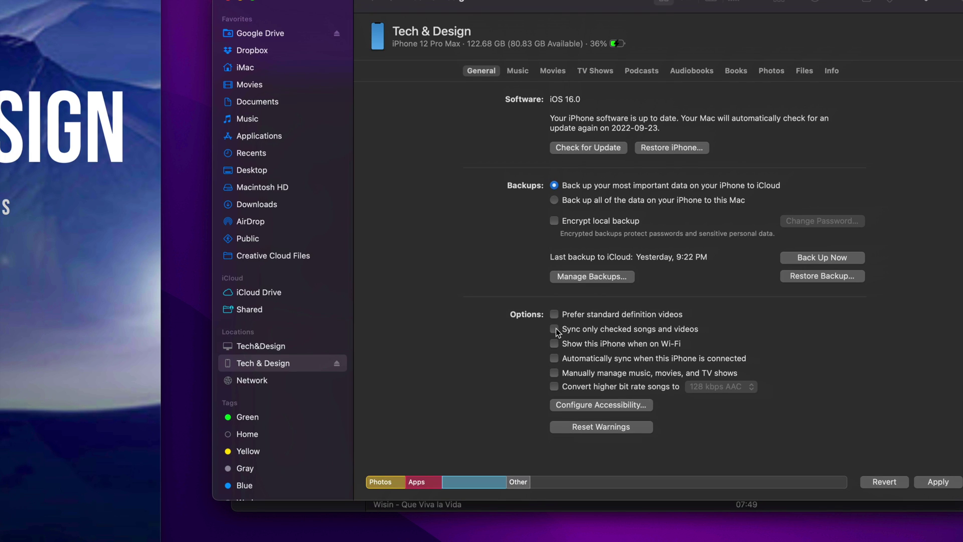
Turn on 'Sync only checked songs and videos' in the iPhone's General options.
left_click(555, 329)
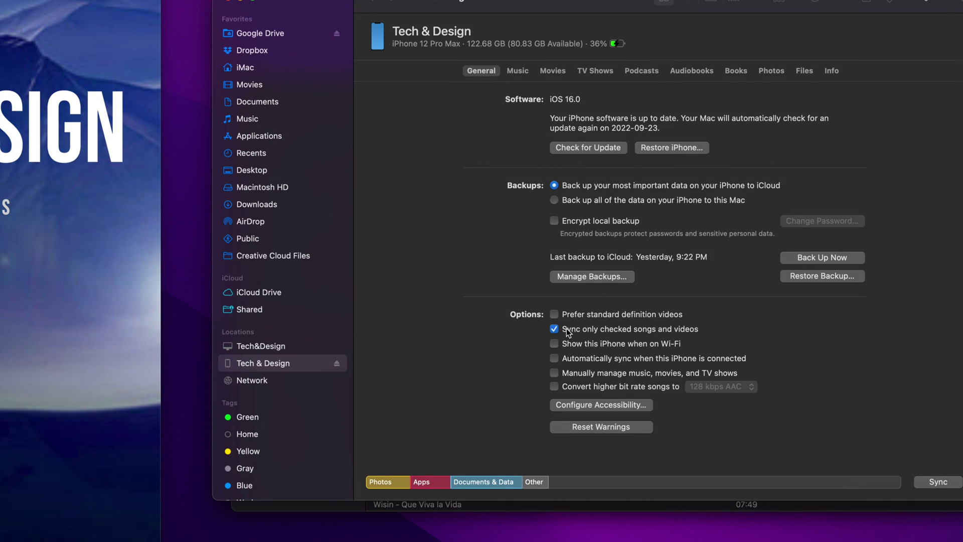
left_click(555, 329)
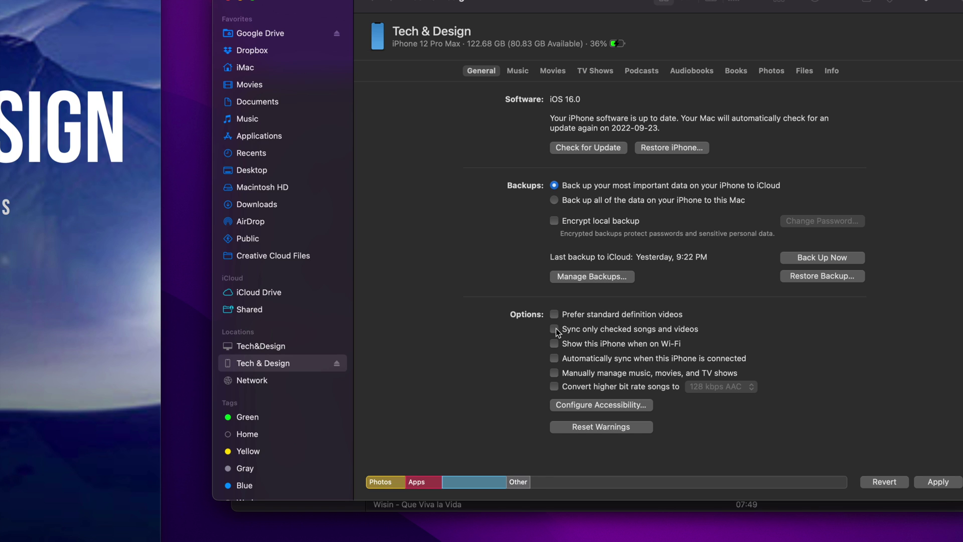
left_click(555, 329)
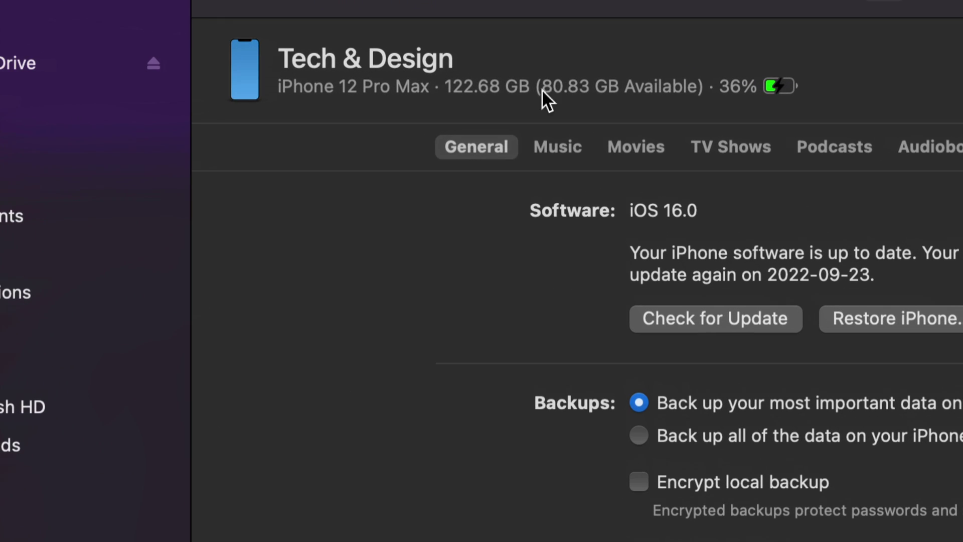
On the Music tab, sync 'Selected artists, albums, genres, and playlists' and toggle the Art-list artist.
left_click(564, 148)
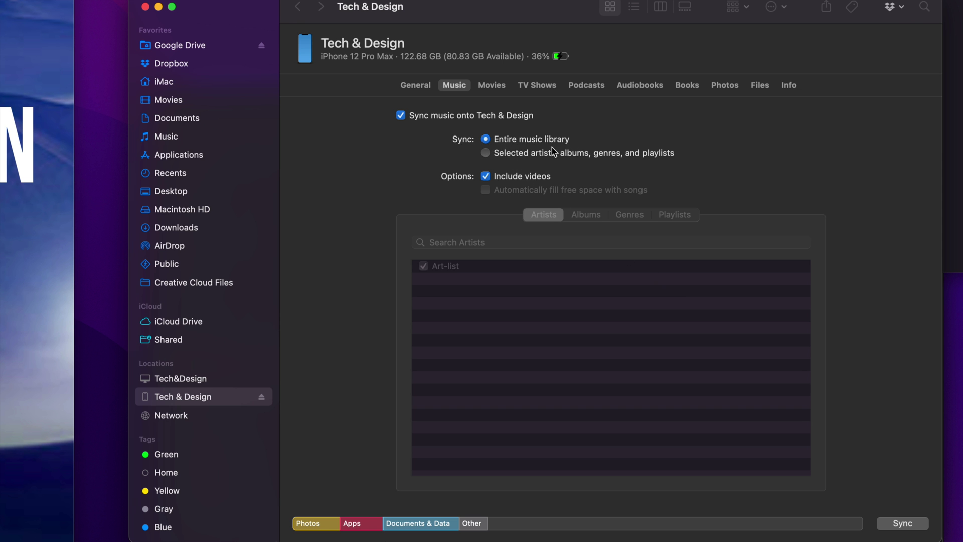
left_click(486, 153)
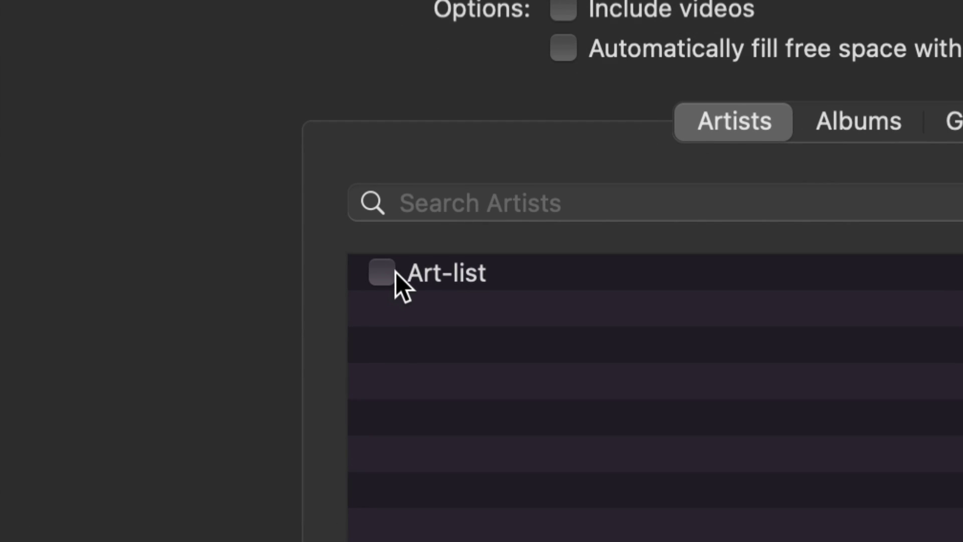
left_click(382, 273)
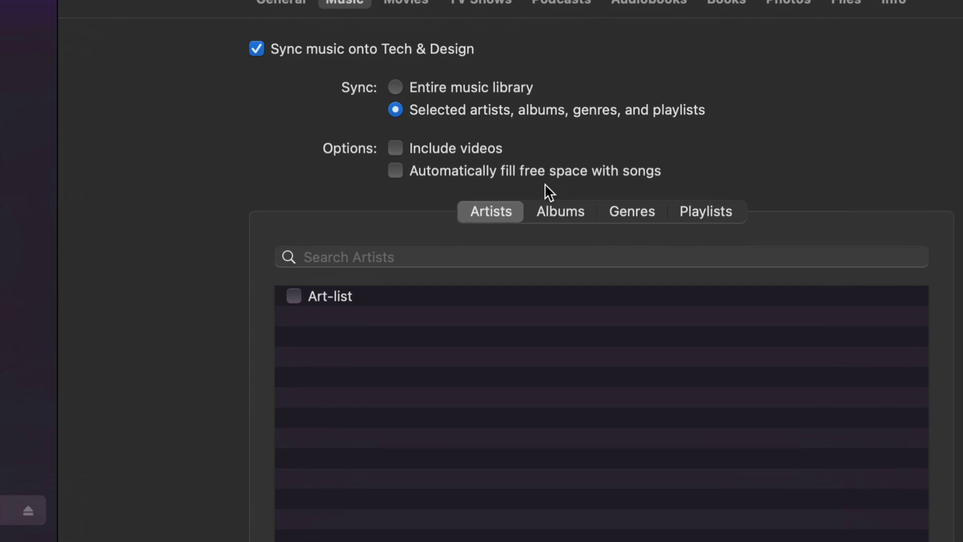
In the Albums list, tick You Take Me Back, Marc Robillard - Singles and Let Me Go.
left_click(560, 211)
left_click(634, 211)
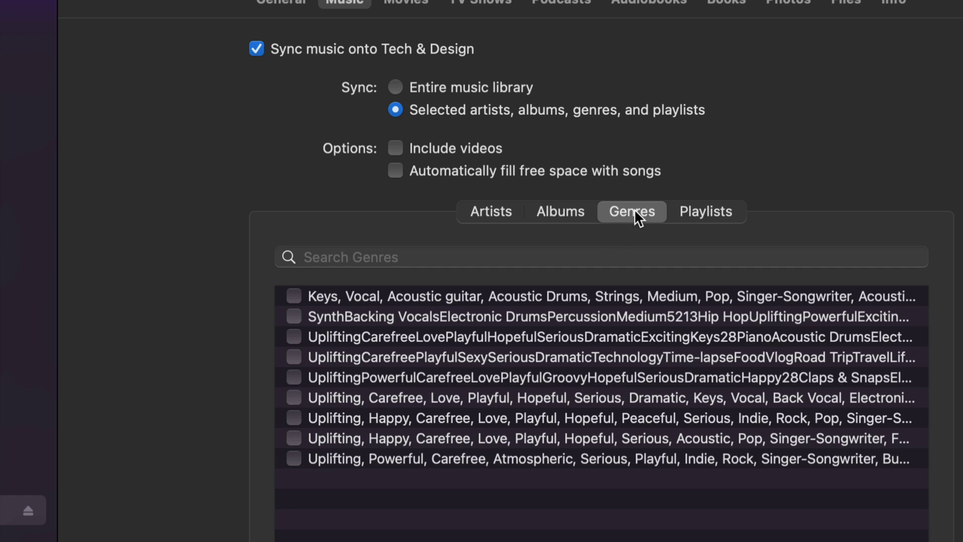
left_click(692, 215)
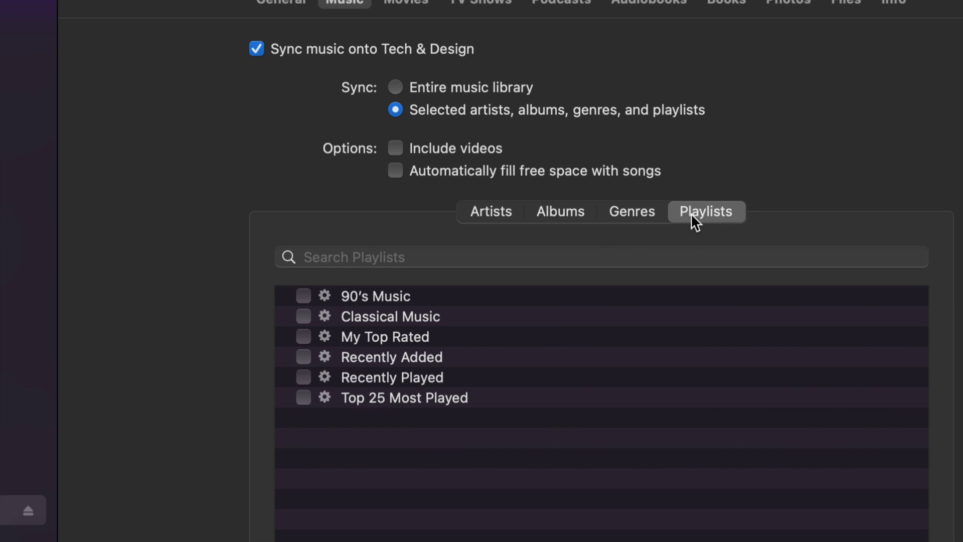
left_click(565, 210)
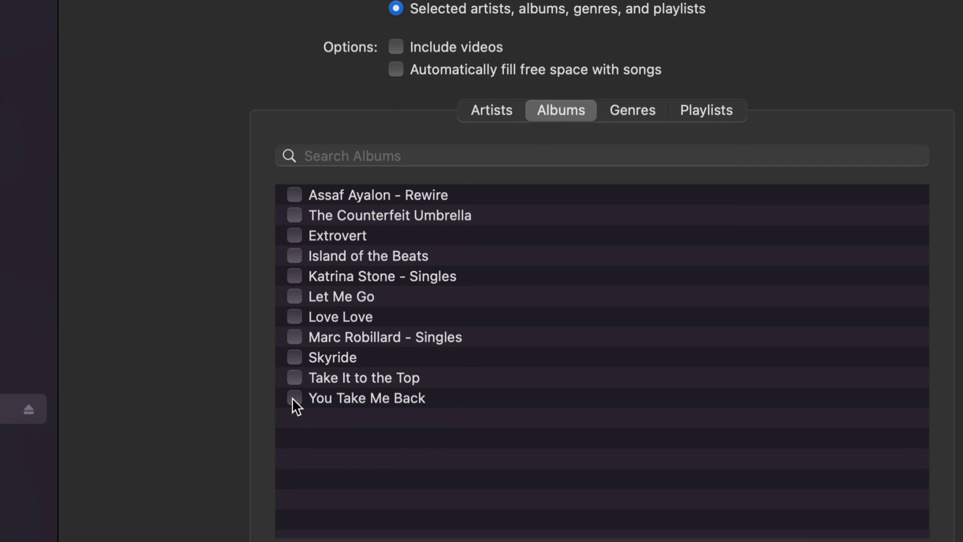
left_click(293, 398)
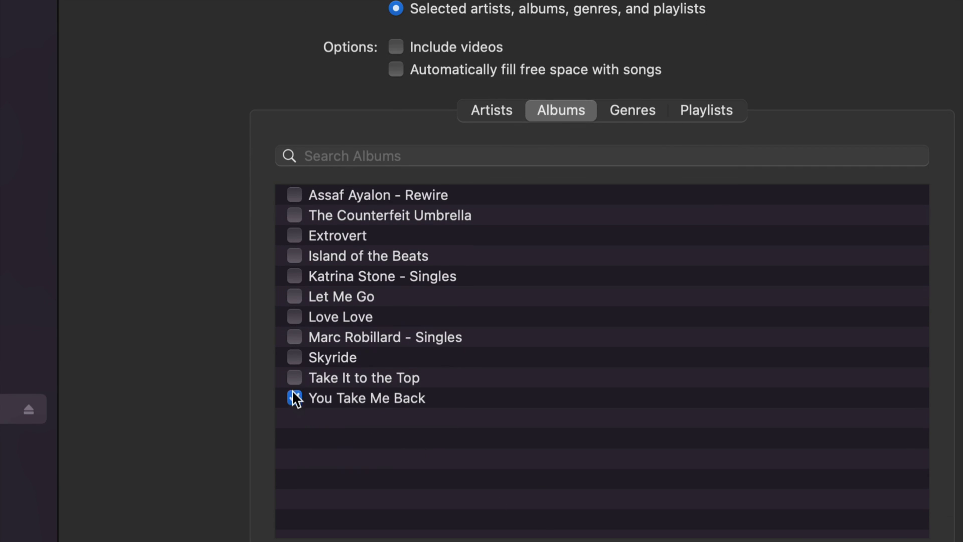
left_click(295, 337)
left_click(294, 297)
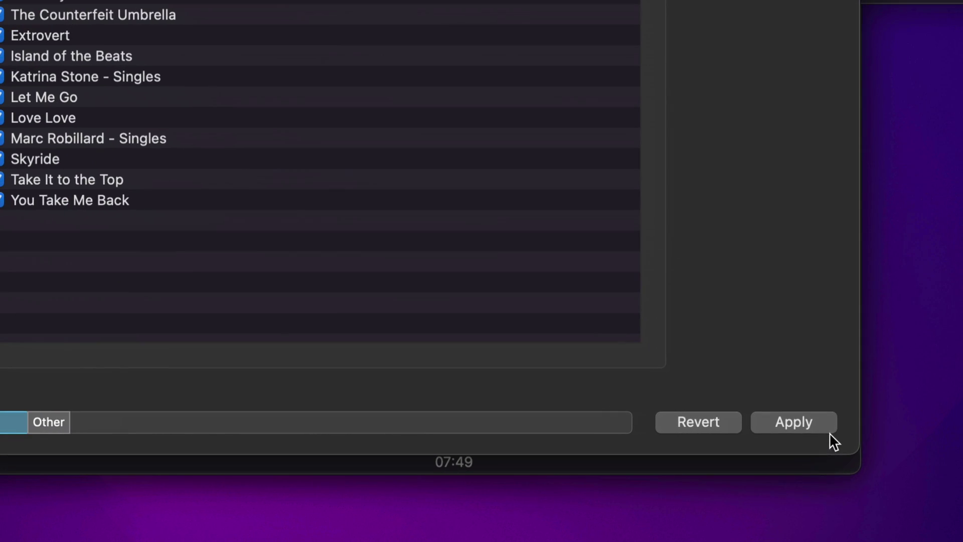
Apply the selected-albums sync settings to the Tech & Design iPhone.
left_click(784, 420)
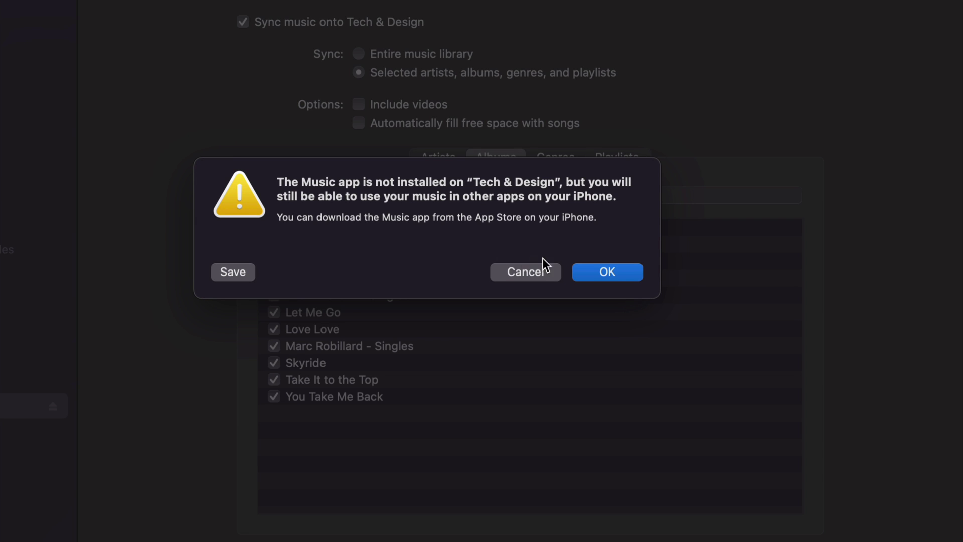
Dismiss the warning that the Music app isn't installed on the iPhone.
left_click(608, 272)
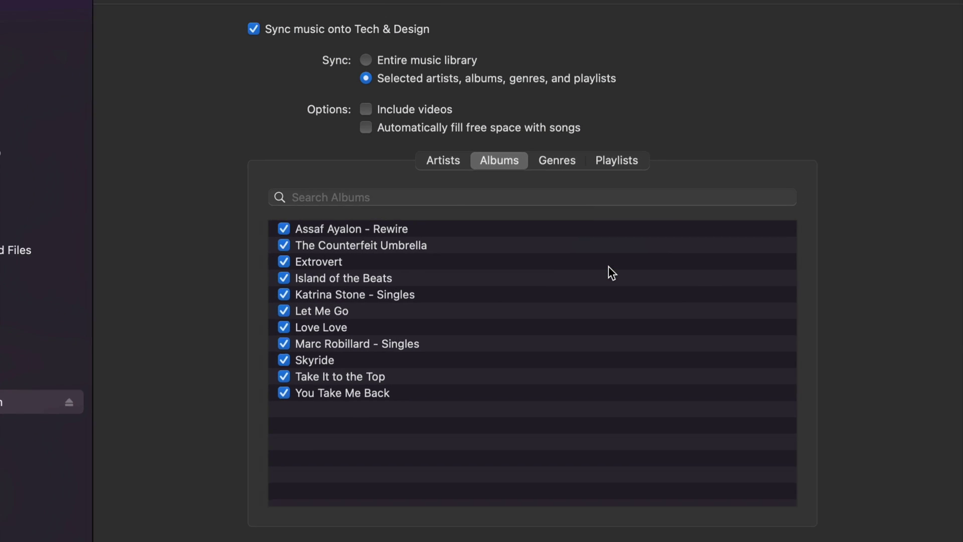